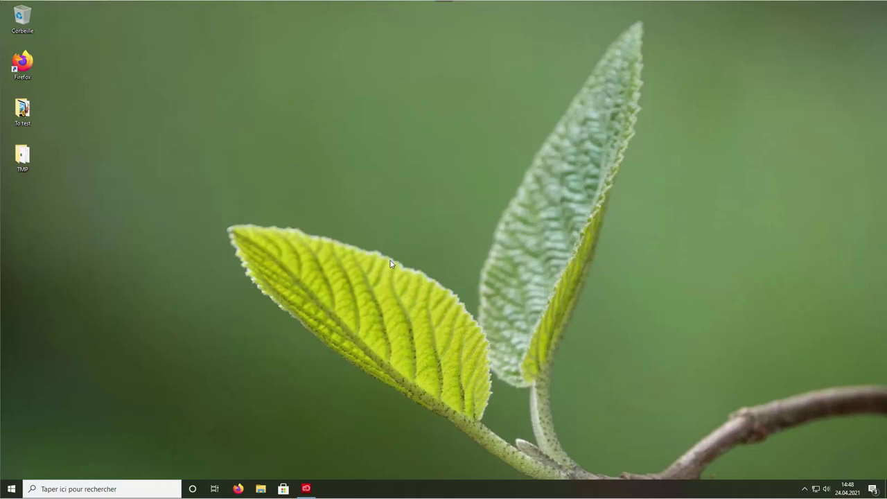
# Find and open the Windows language settings (Paramètres de langue)
pyautogui.click(10, 489)
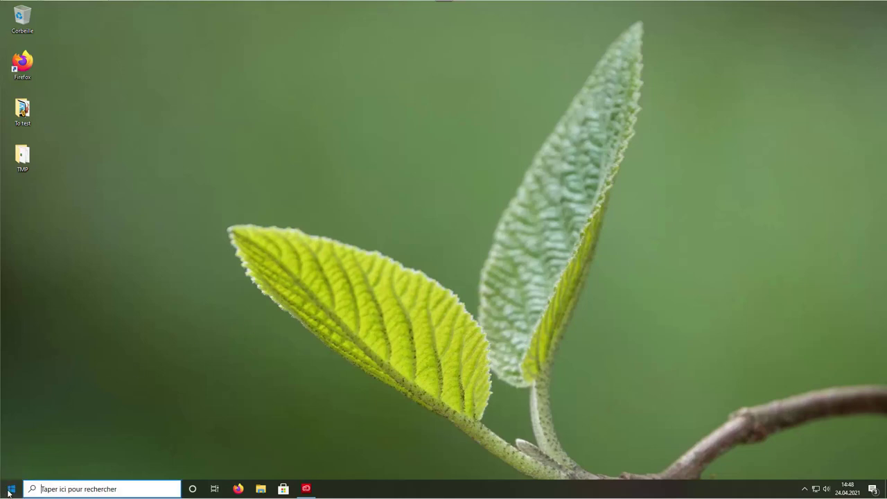
pyautogui.write('langue')
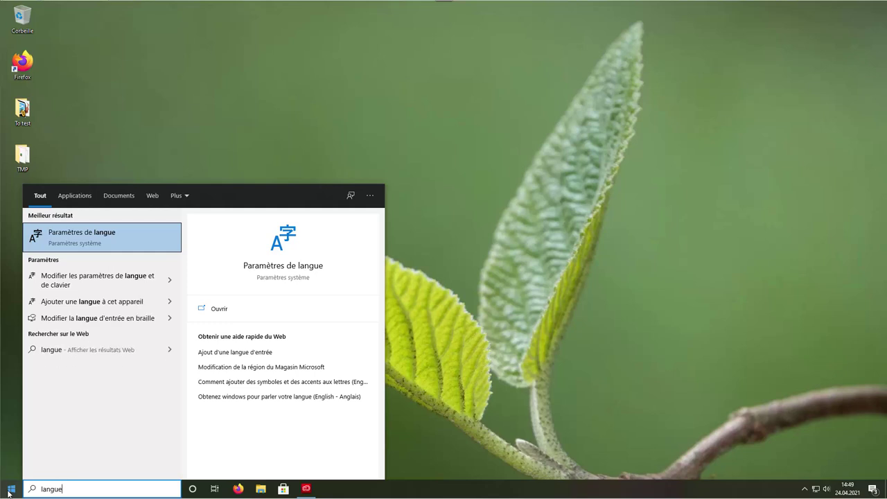
pyautogui.click(101, 238)
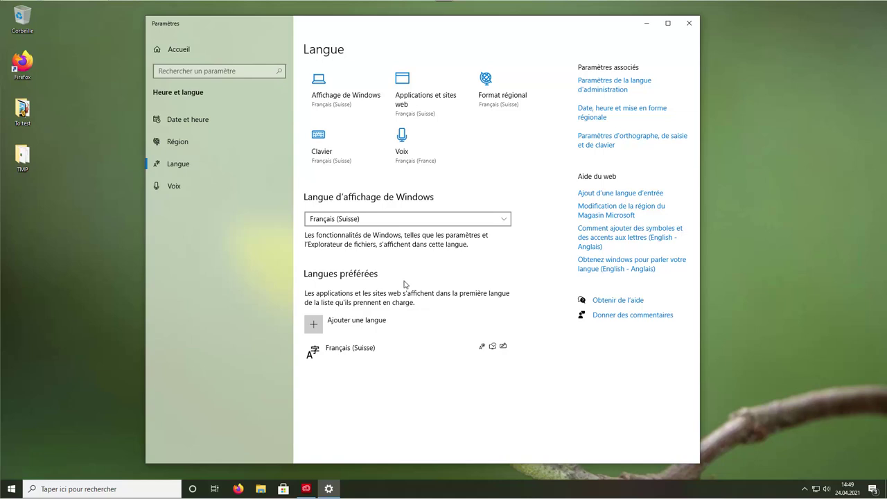
# Add Français (France) as a preferred language and install its language pack, text-to-speech, speech recognition and handwriting features
pyautogui.click(357, 330)
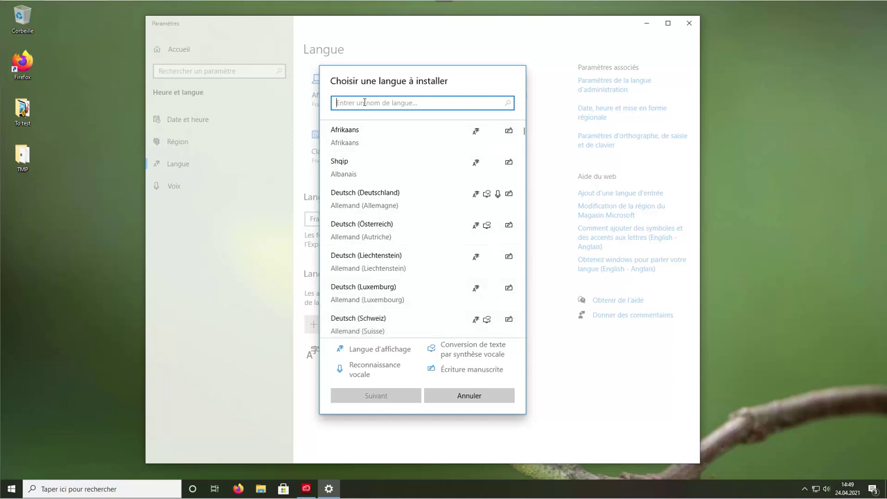
pyautogui.write('france')
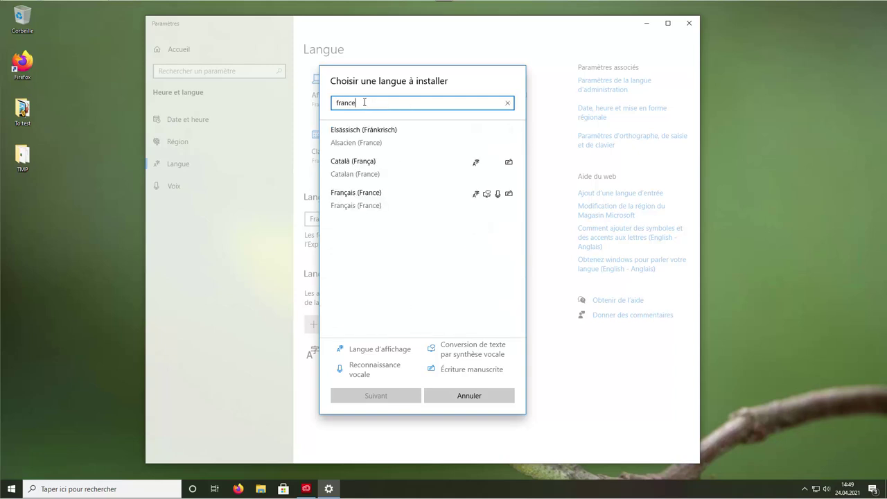
pyautogui.click(377, 203)
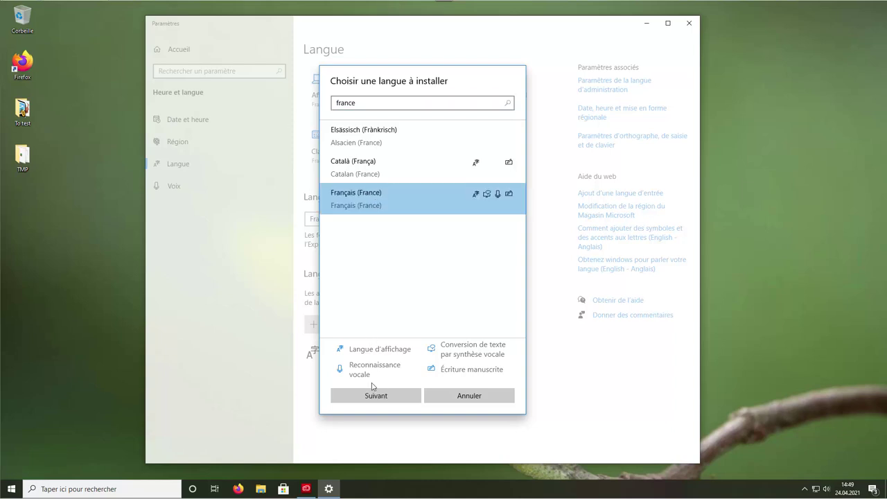
pyautogui.click(383, 399)
pyautogui.click(383, 398)
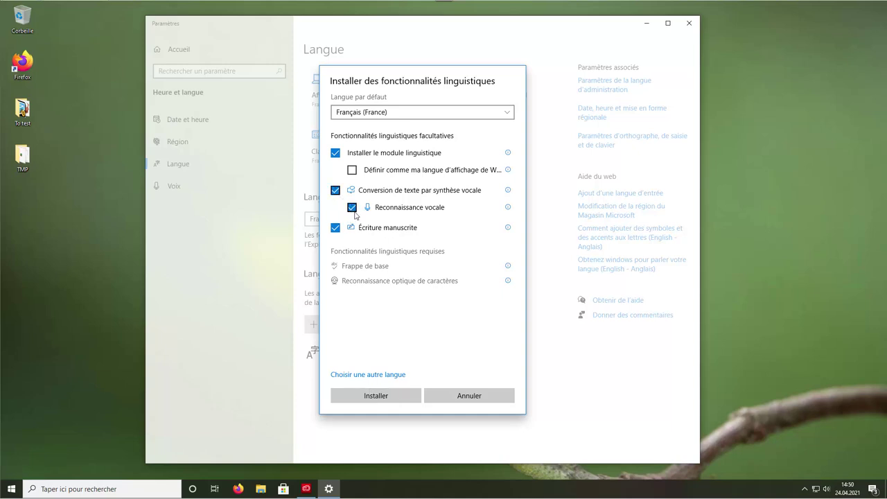
pyautogui.click(369, 401)
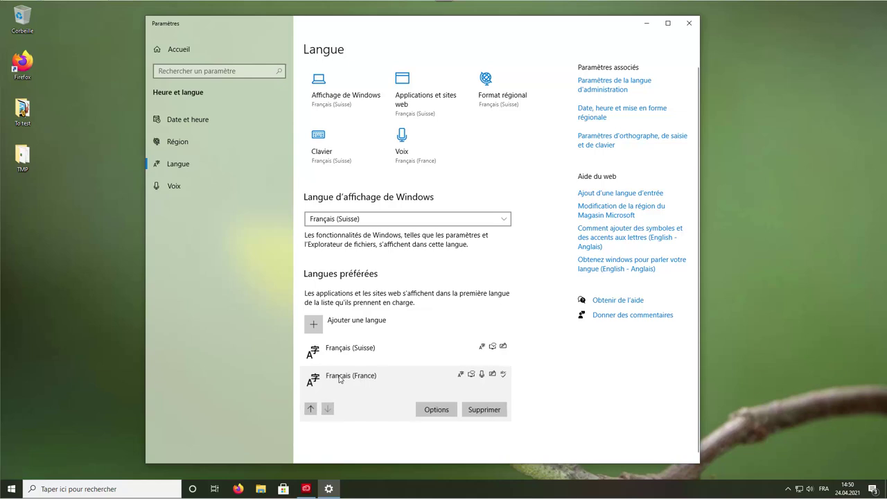
# Move Français (France) to first place in the preferred languages and remove Français (Suisse)
pyautogui.click(310, 409)
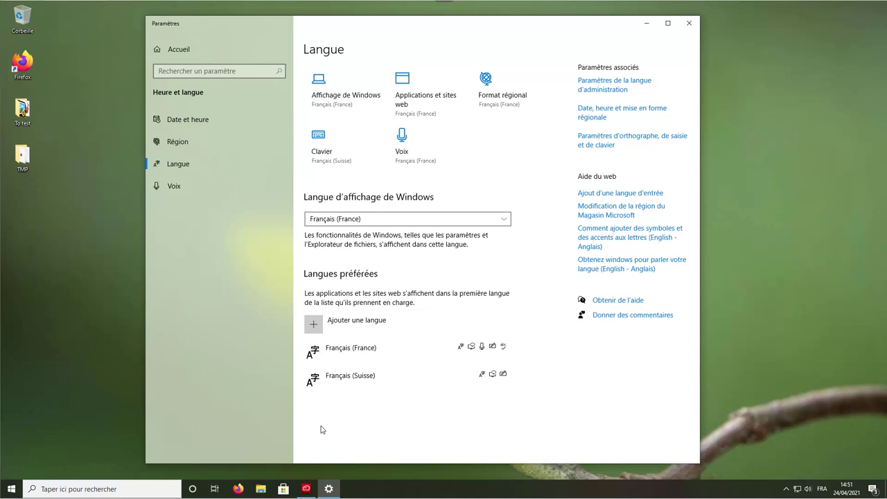
pyautogui.click(428, 385)
pyautogui.click(489, 411)
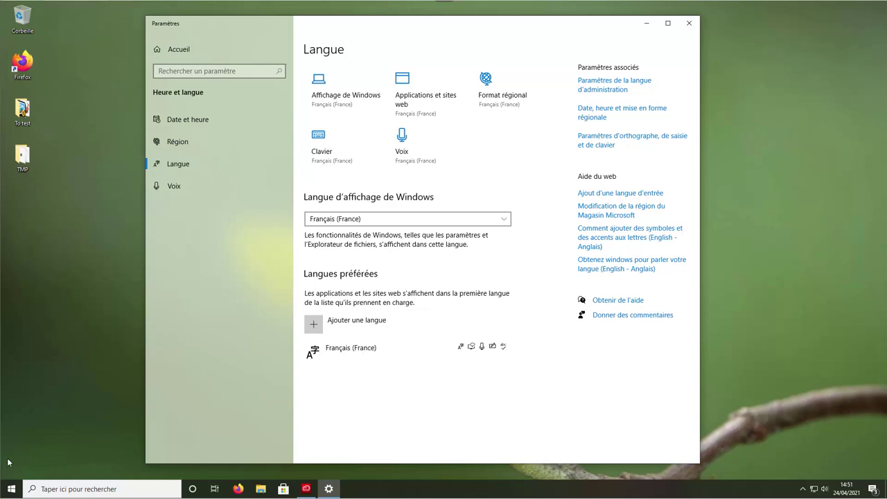
# Open Bloc-notes with an empty document and start Windows voice dictation
pyautogui.click(12, 493)
pyautogui.write('t')
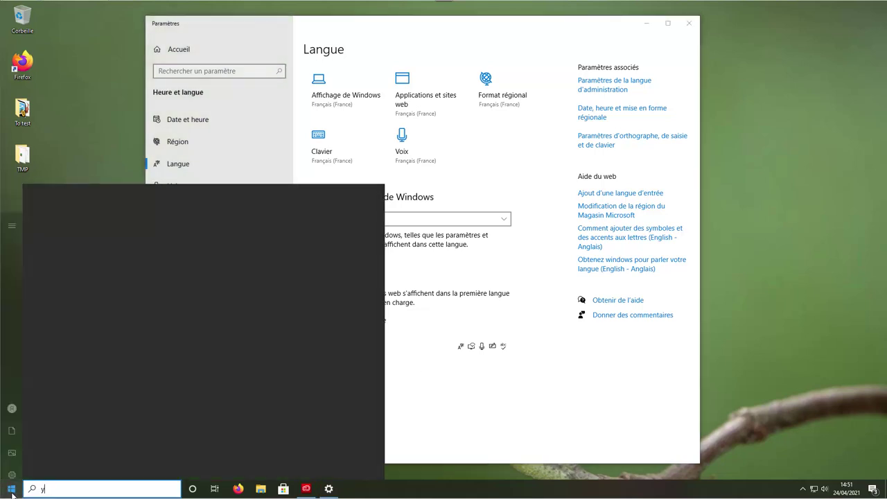
pyautogui.write('ex')
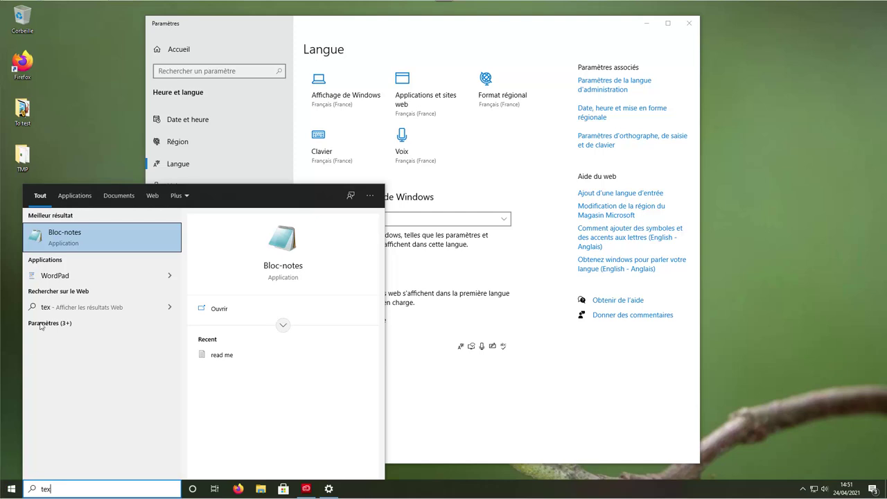
pyautogui.click(56, 240)
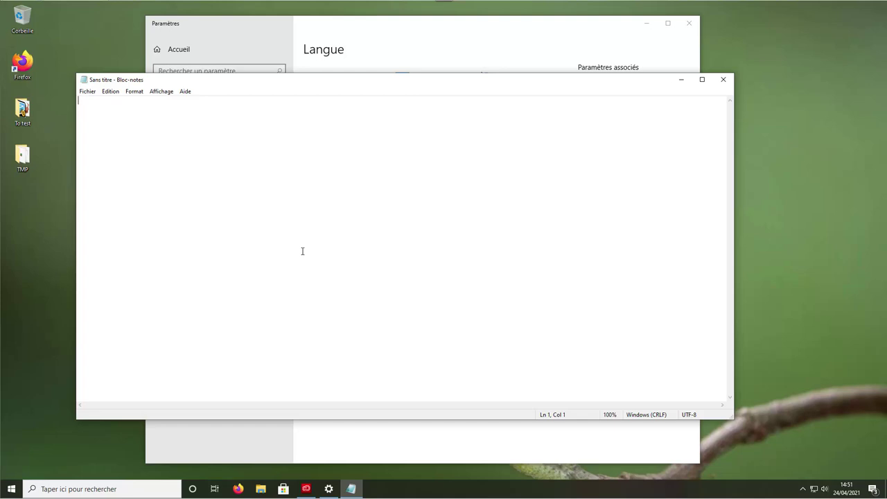
pyautogui.press('super+h')
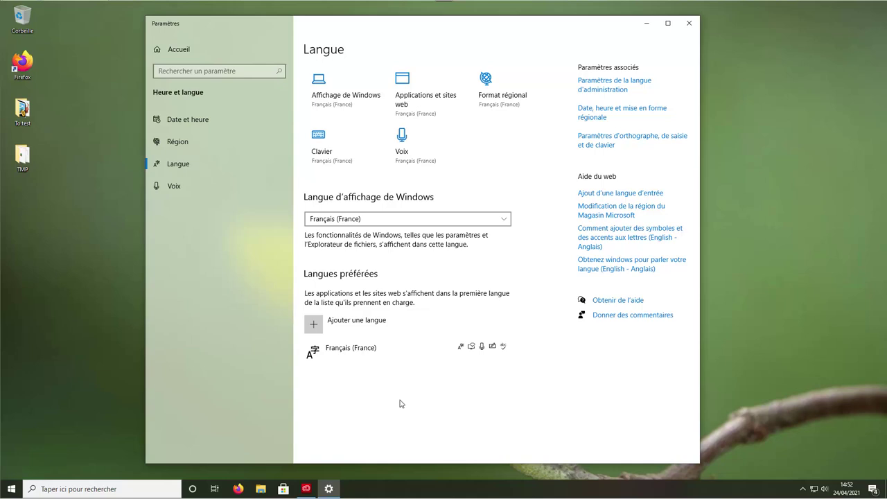
# Add the Français (Suisse) QWERTZ keyboard in the language options of Français (France)
pyautogui.click(365, 353)
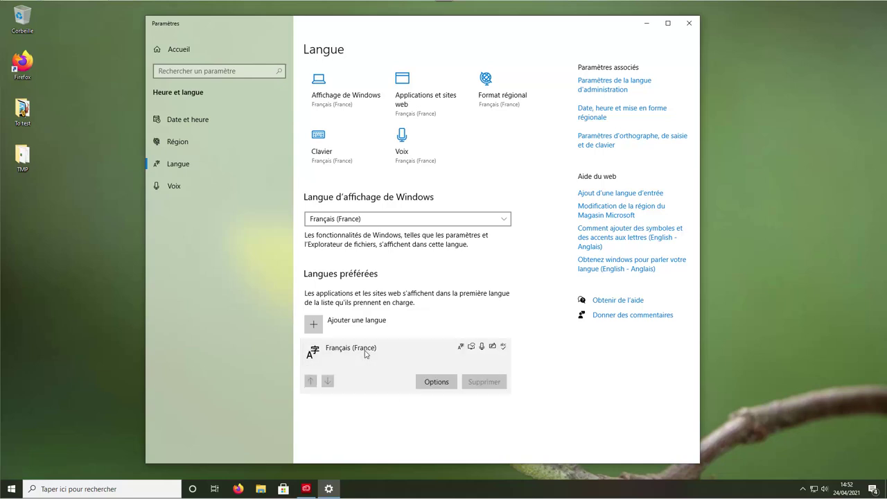
pyautogui.click(437, 383)
pyautogui.scroll(-1, 420, 366)
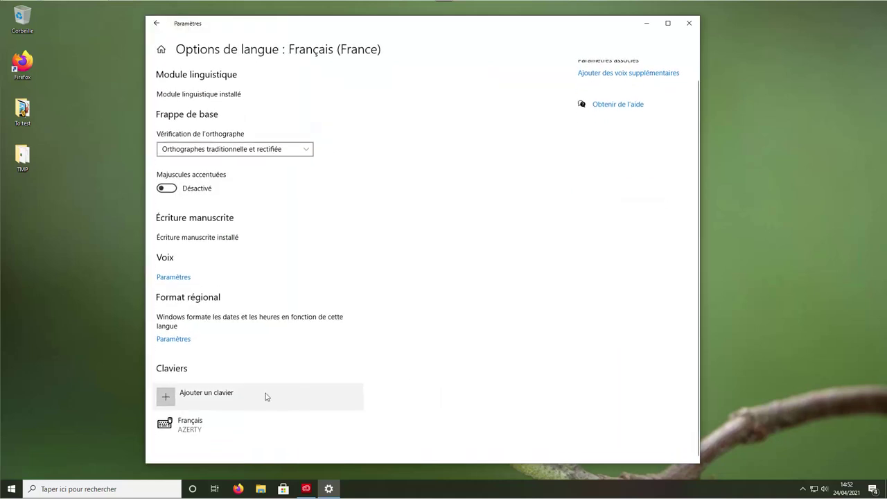
pyautogui.click(203, 400)
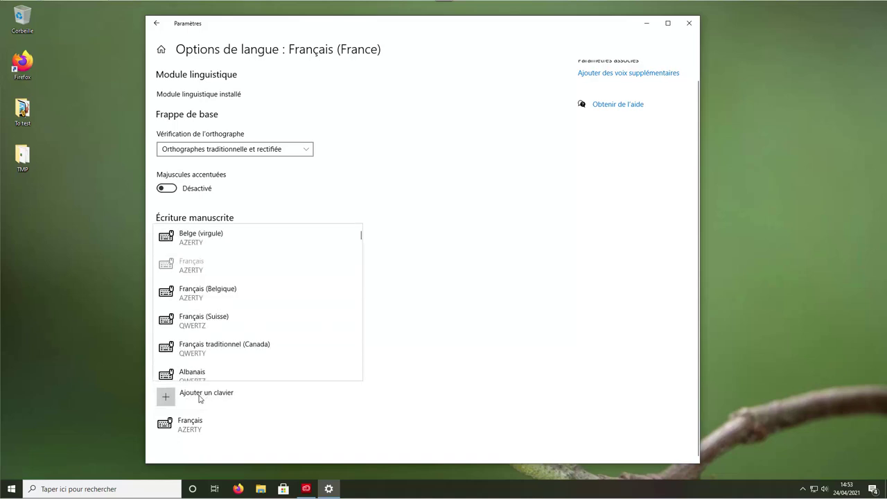
pyautogui.click(218, 320)
# Remove the Français AZERTY keyboard from Français (France) and return to the main language settings
pyautogui.scroll(-1, 219, 336)
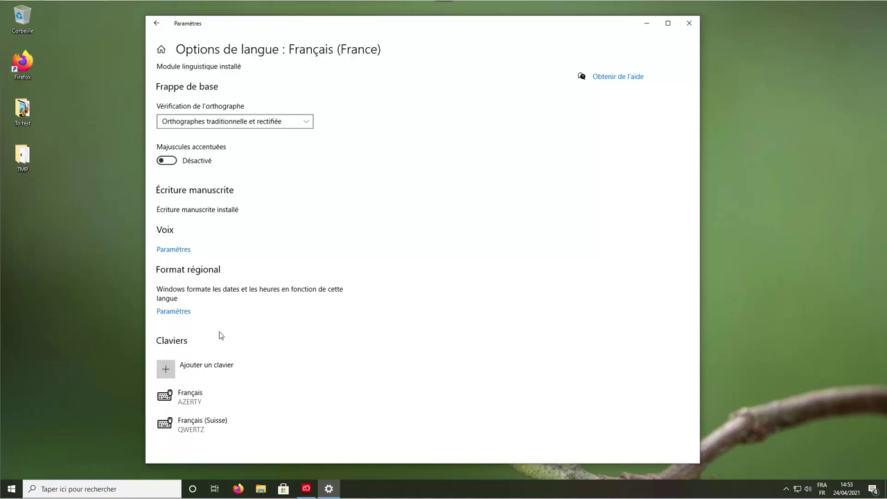
pyautogui.click(187, 406)
pyautogui.click(323, 425)
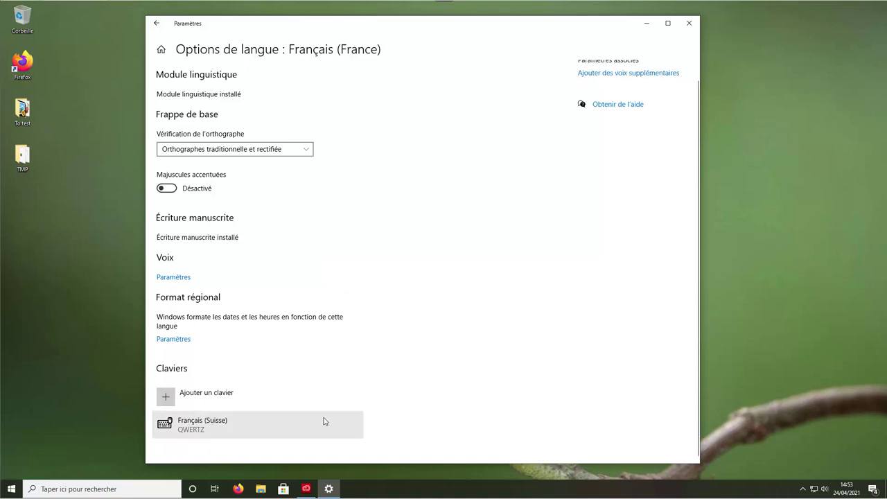
pyautogui.click(156, 23)
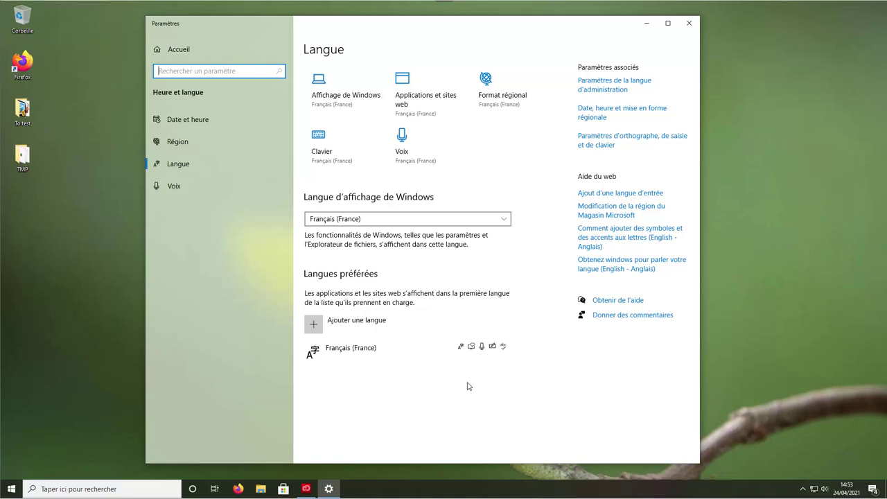
# Open Bloc-notes and enter "qwertz" in the empty document to test the keyboard layout
pyautogui.click(10, 491)
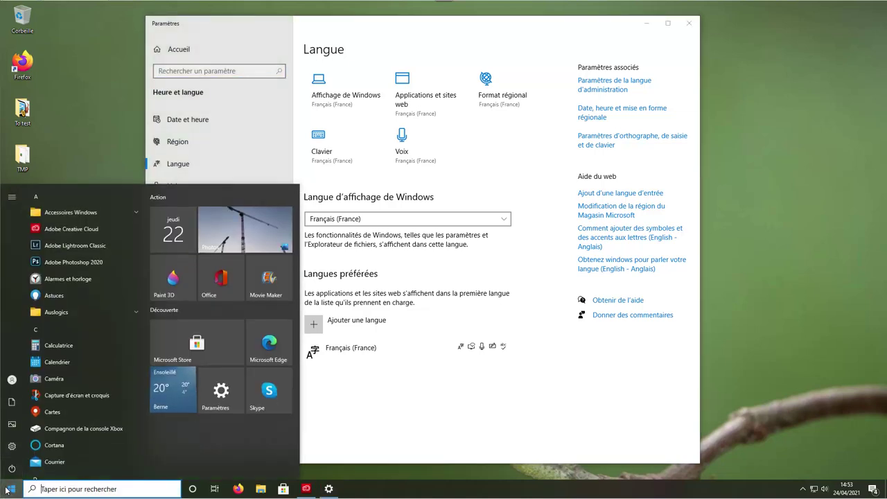
pyautogui.write('tex')
pyautogui.click(48, 235)
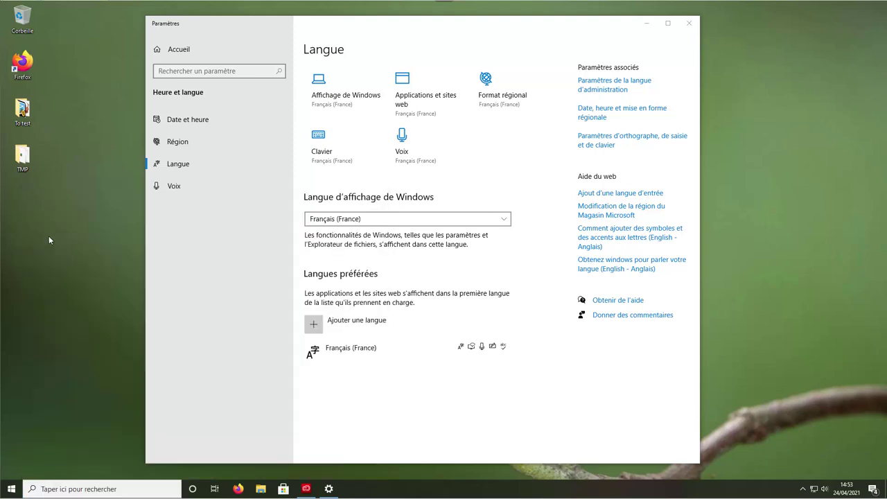
pyautogui.write('qwertz')
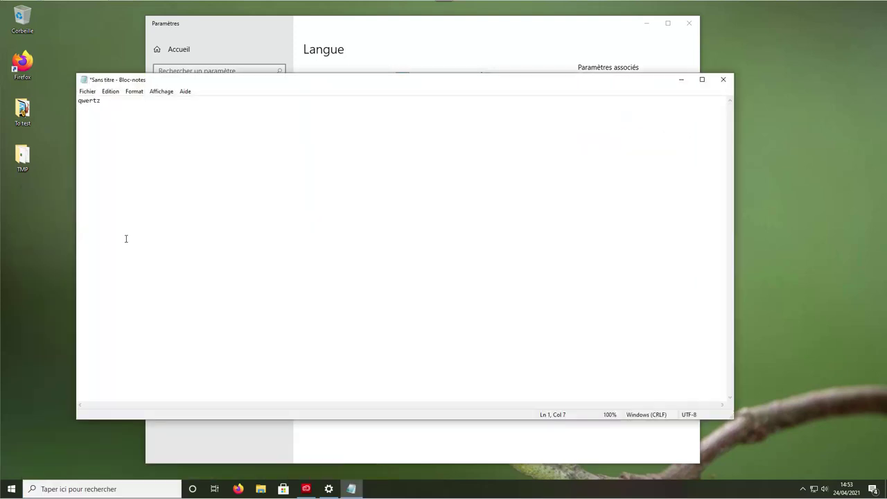
# Start Windows voice dictation on a new line below the text in Bloc-notes
pyautogui.press('Return')
pyautogui.press('super+h')
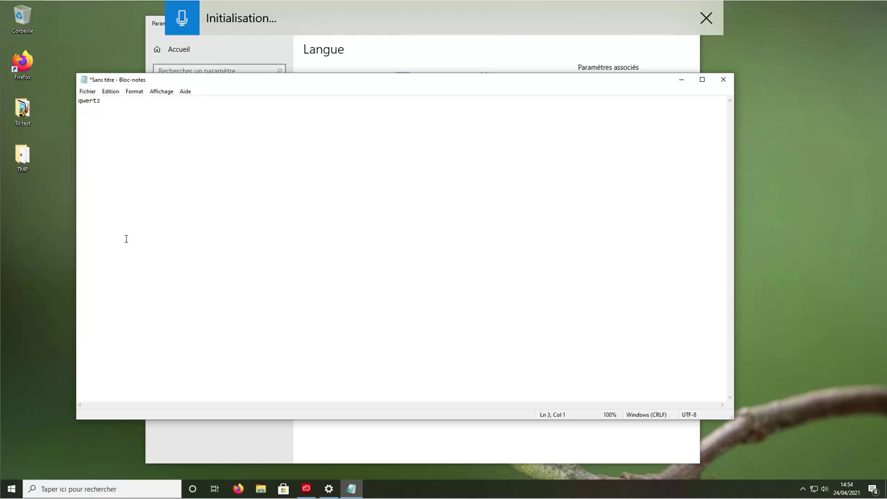